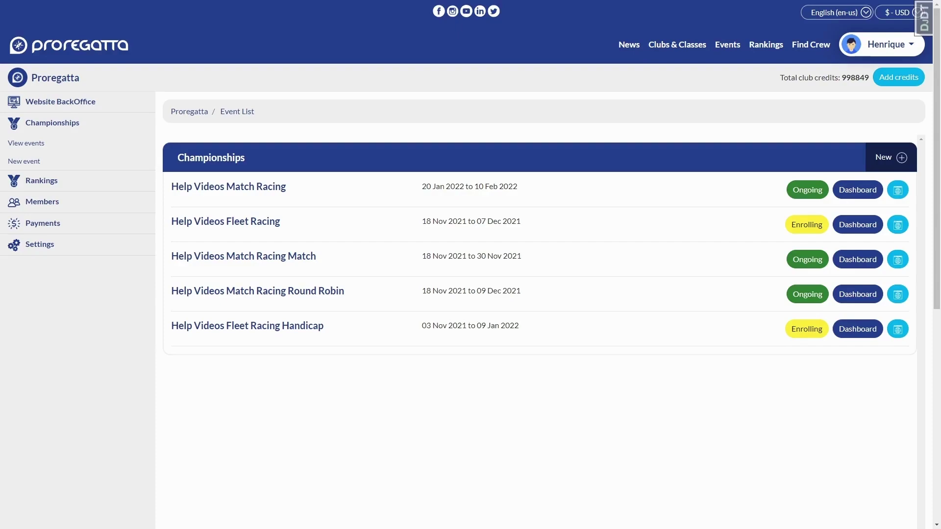
- Start a new championship and name it "Proregatta pdf Test"
left_click(900, 163)
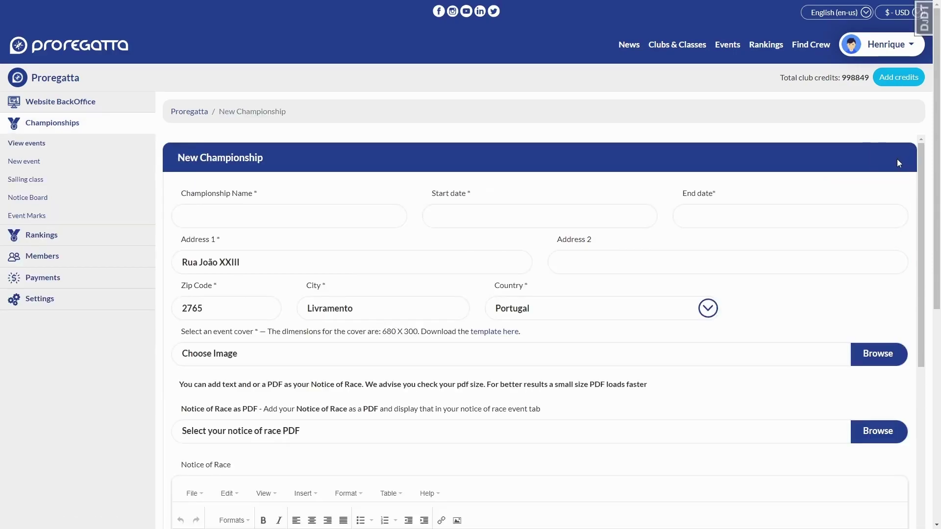
left_click(364, 219)
type("Sailing Instructions")
key("ctrl+a")
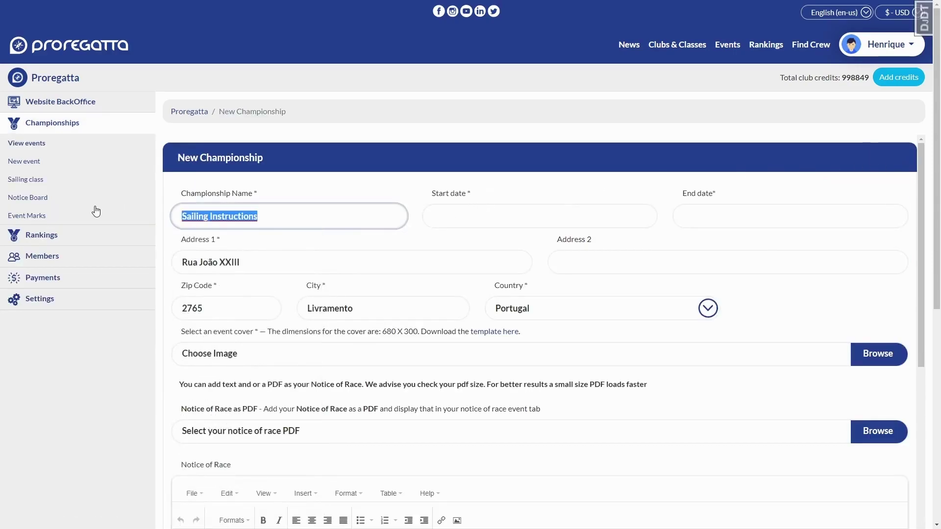
type("Prorega")
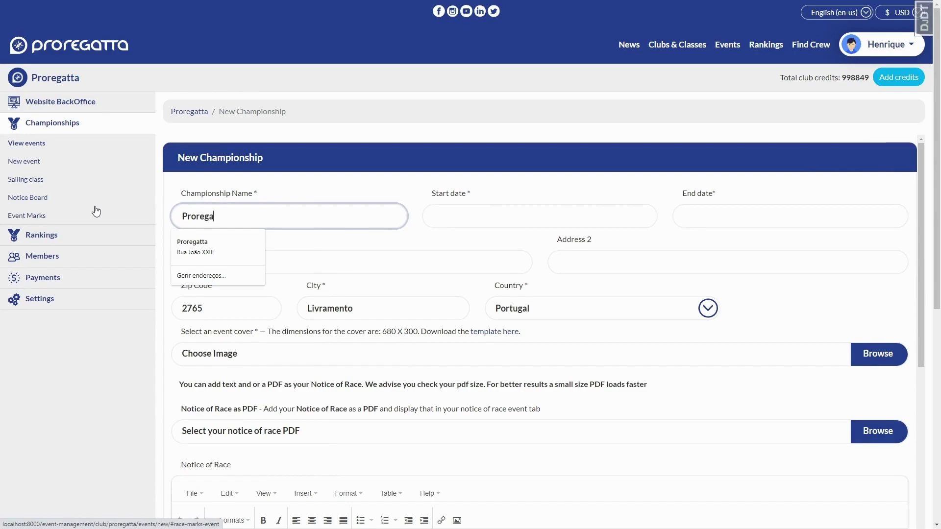
type("tta pdf Test")
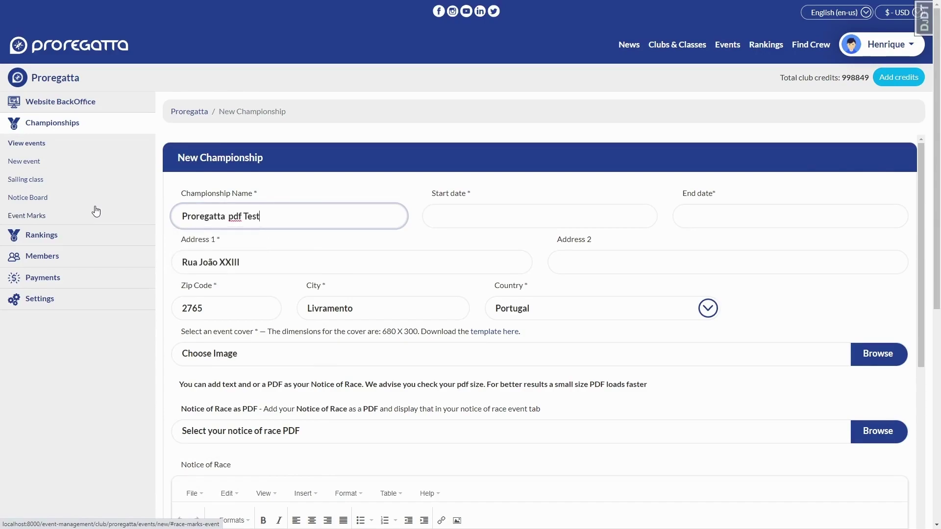
- Set the championship's start date to 02/03/2022 and its end date to 02/17/2022
left_click(440, 210)
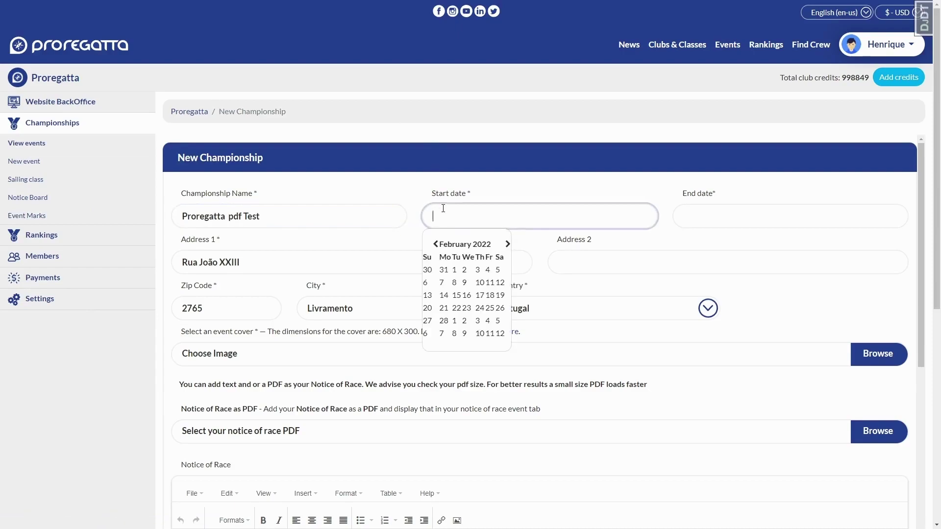
left_click(478, 270)
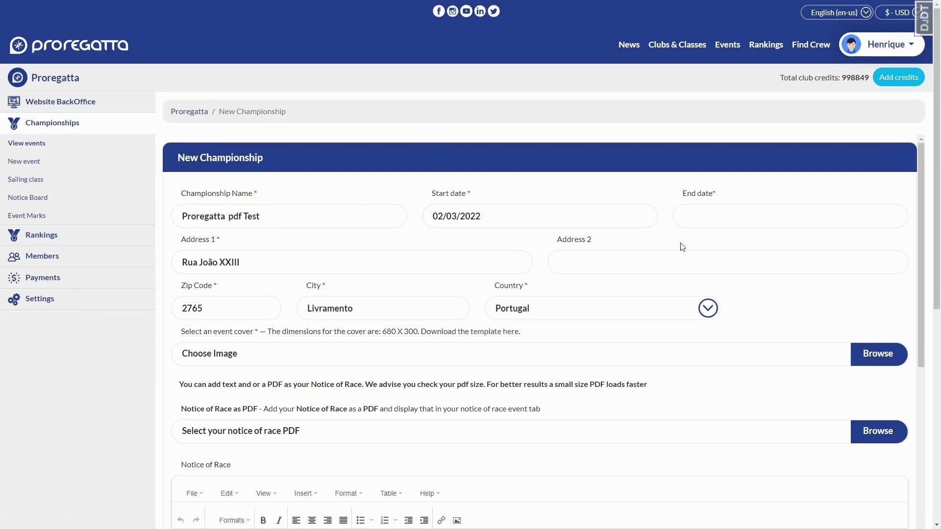
left_click(691, 220)
left_click(733, 296)
- Choose the image 2688476.jpg from the downloads folder as the event cover
left_click(276, 355)
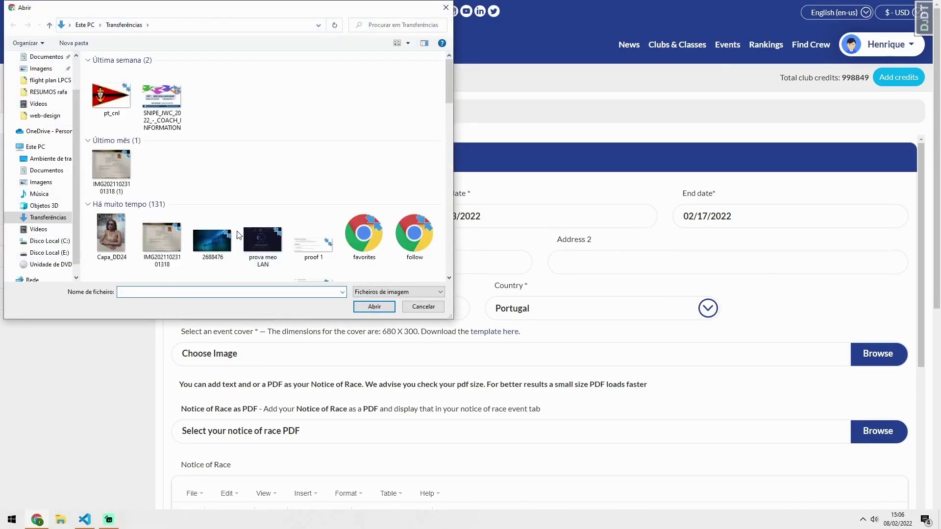
left_click(213, 236)
left_click(374, 307)
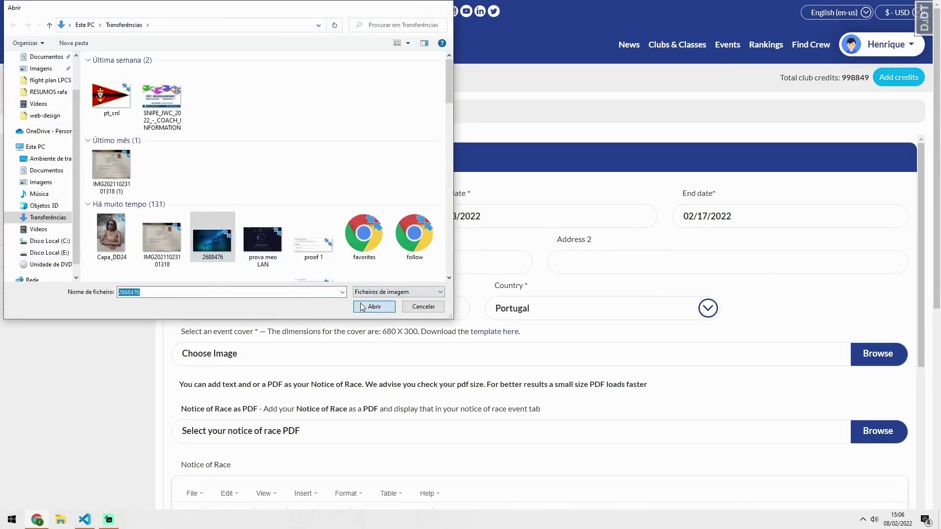
- Attach 1._ADR_Copa__dos_Reis__Vela_Ligeira-2022.pdf as the Notice of Race PDF
scroll(410, 305, "down", 2)
scroll(410, 305, "down", 2)
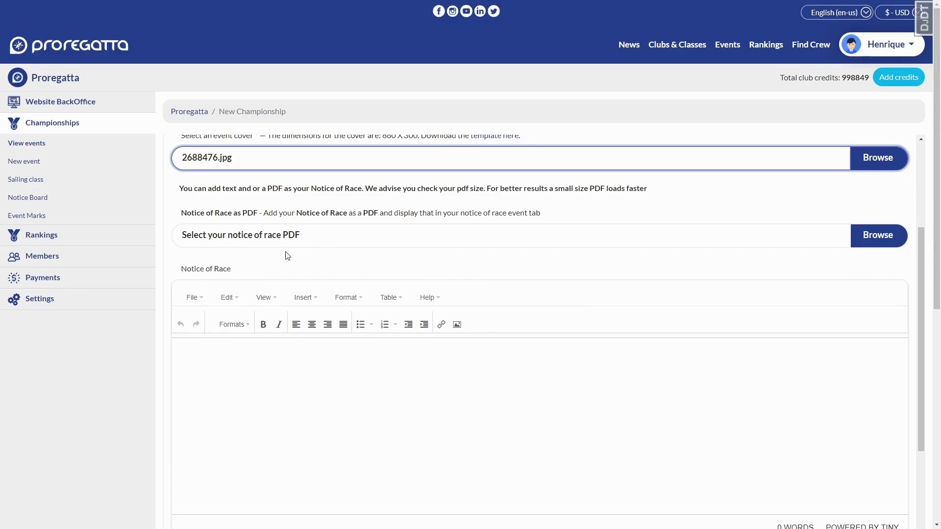
left_click(289, 235)
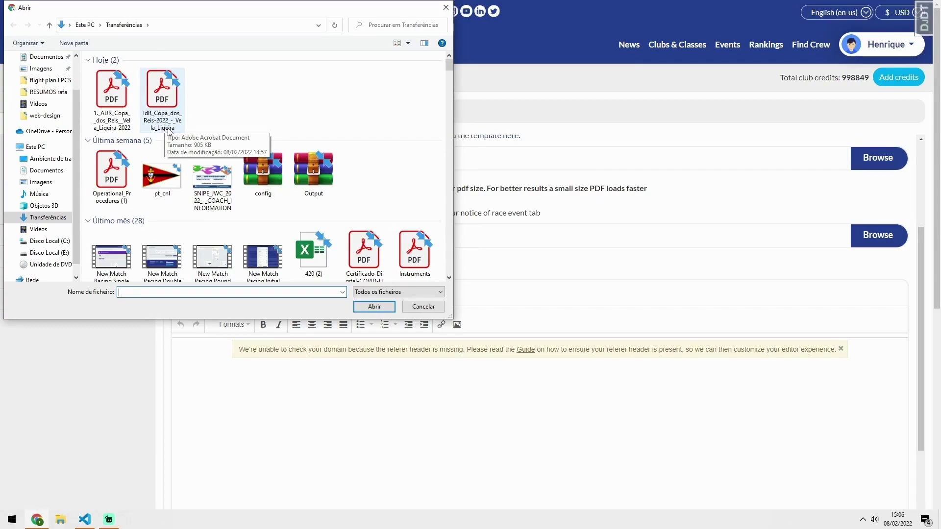
left_click(127, 129)
left_click(381, 307)
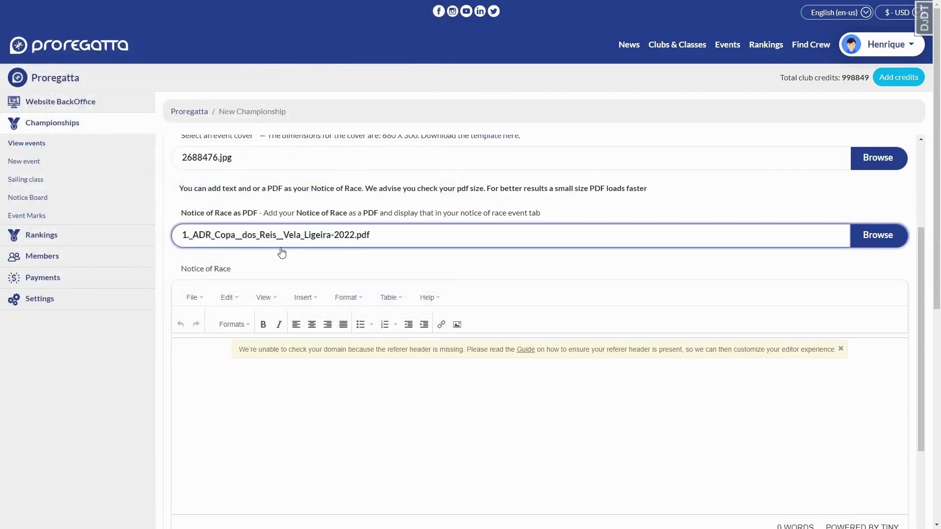
- Place the cursor in the empty Notice of Race text editor and dismiss its domain warning
scroll(282, 252, "down", 2)
scroll(287, 294, "up", 1)
left_click(288, 320)
left_click(841, 349)
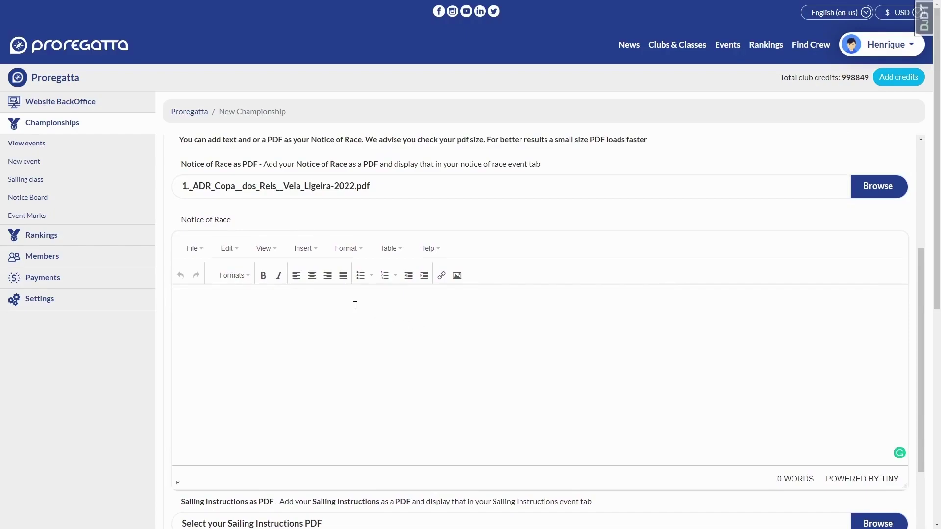
scroll(355, 305, "up", 1)
- Copy the "Sailing Instructions" label text and paste it into the Sailing Instructions editor
scroll(357, 308, "down", 5)
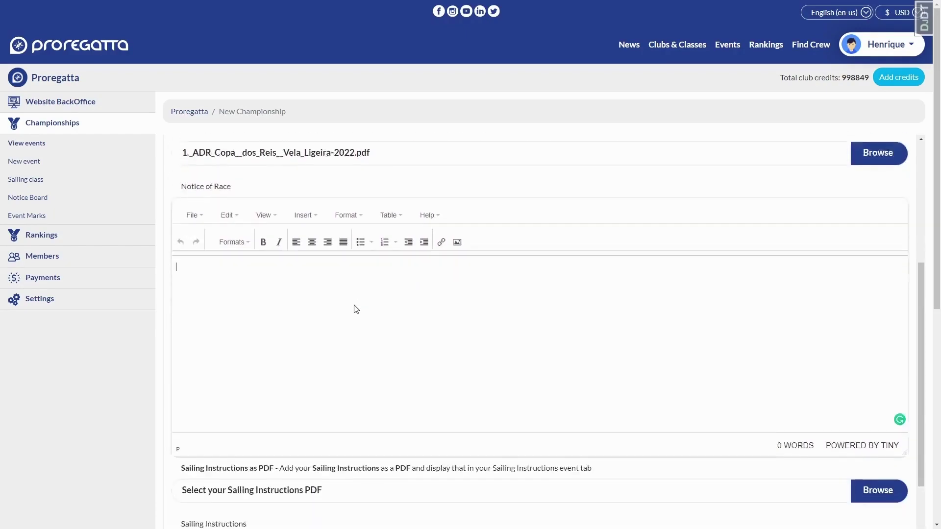
scroll(356, 313, "down", 1)
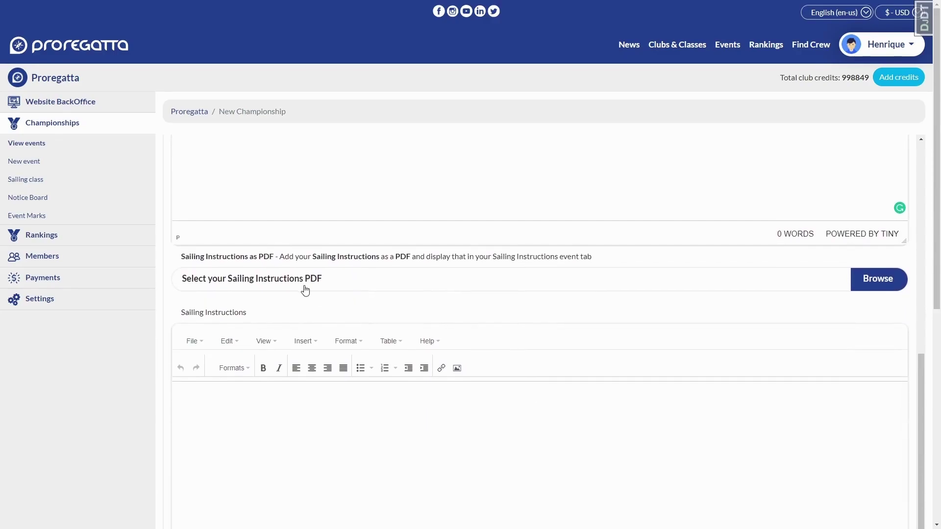
left_click_drag(247, 313, 181, 312)
key("ctrl+c")
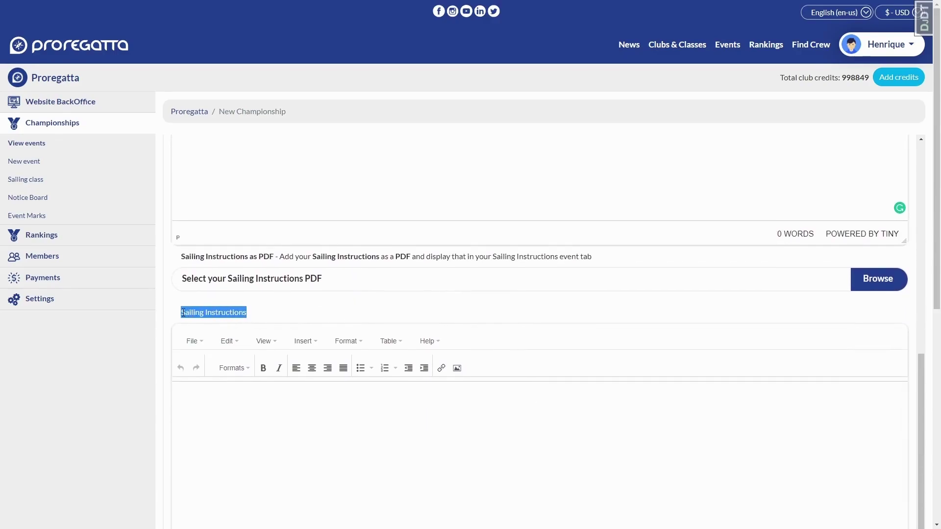
left_click(209, 391)
key("ctrl+v")
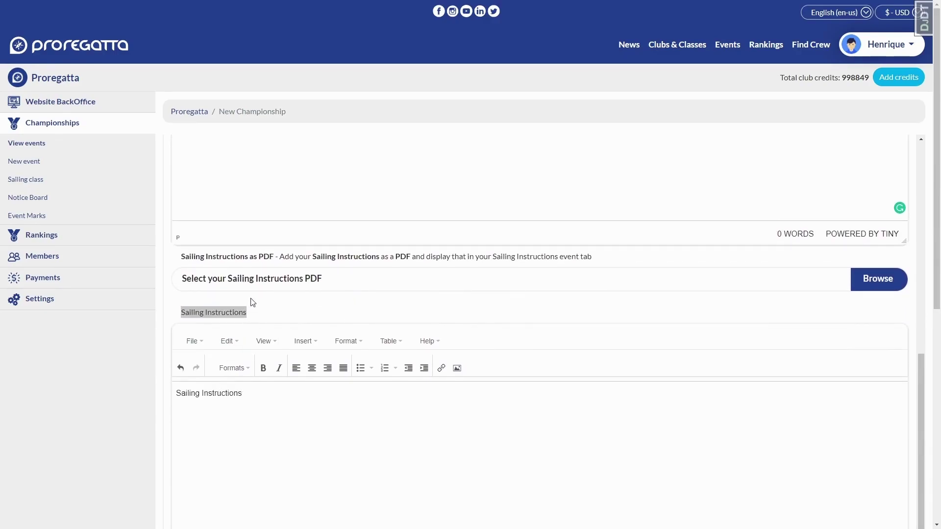
- Attach IdR_Copa_dos_Reis-2022_-_Vela_Ligeira.pdf as the Sailing Instructions PDF
left_click(259, 287)
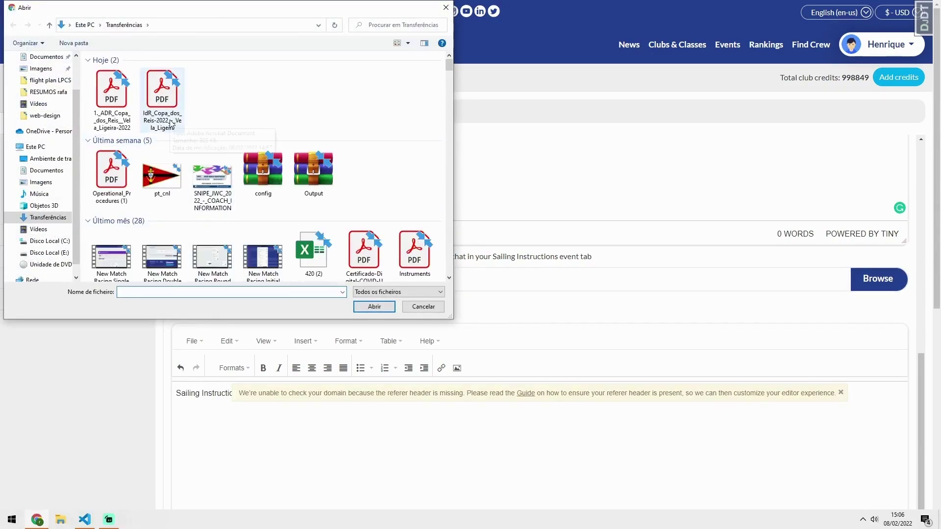
left_click(171, 124)
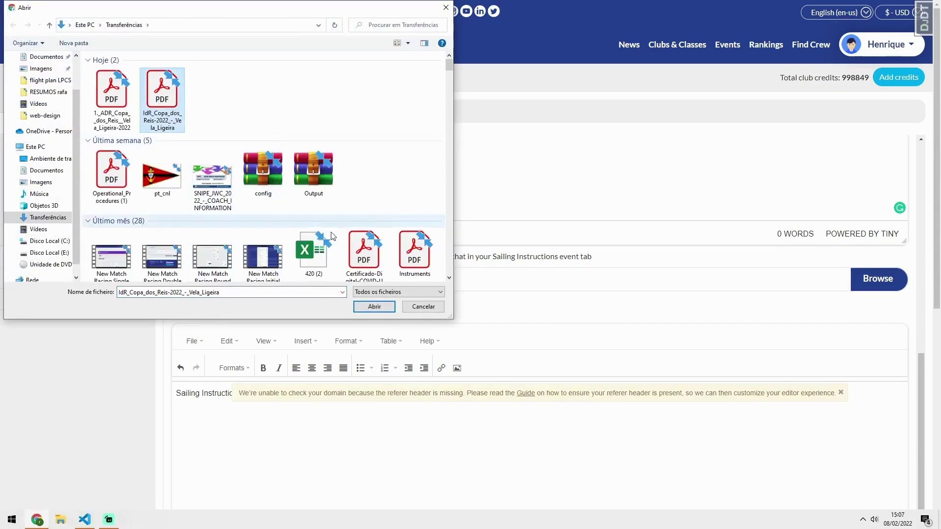
left_click(374, 307)
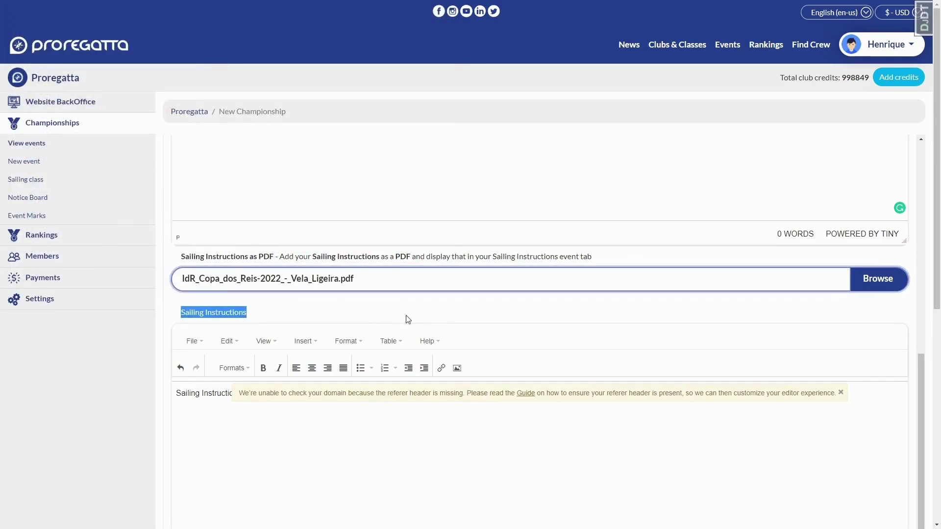
scroll(405, 319, "down", 1)
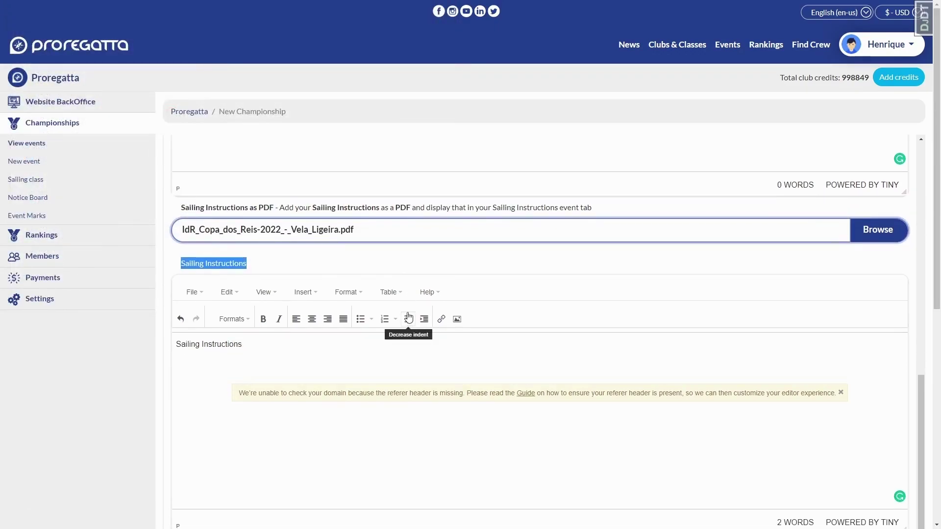
left_click(323, 268)
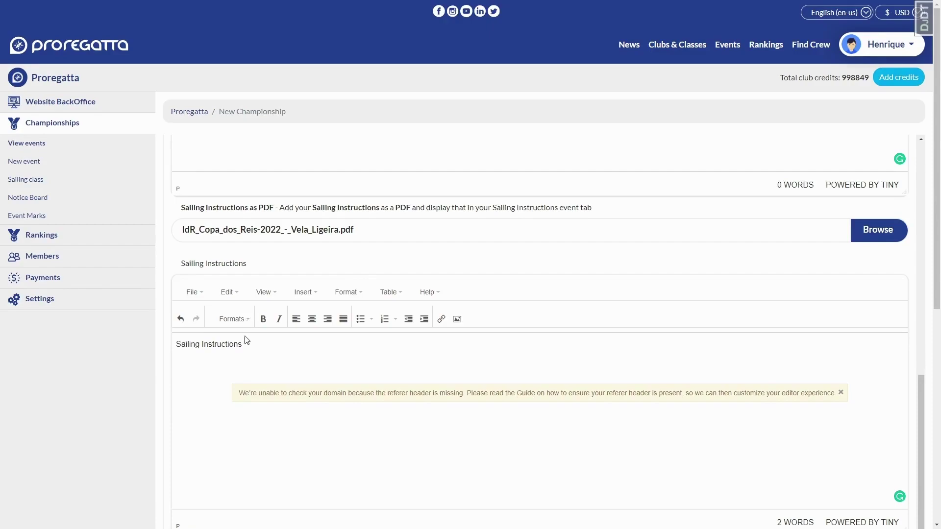
- Save the new championship, leaving the optional disclaimer empty
scroll(259, 338, "down", 2)
scroll(274, 339, "down", 4)
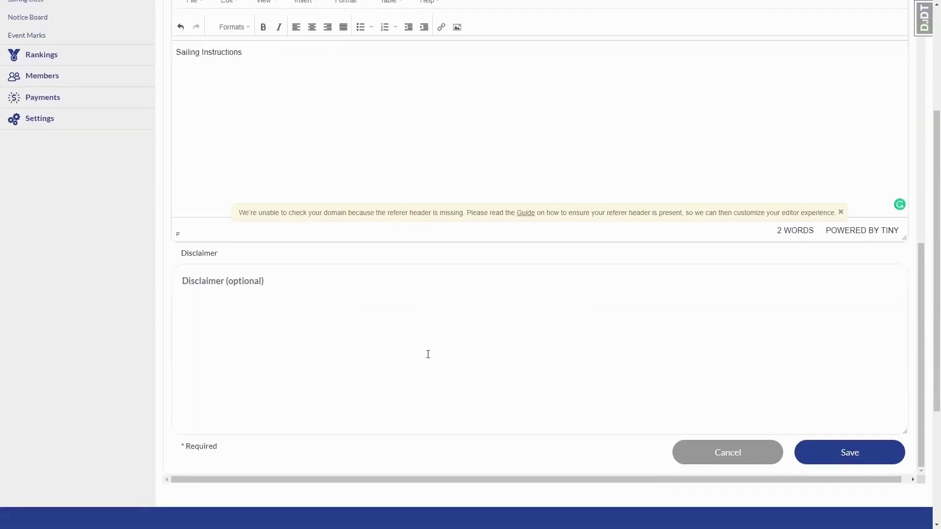
left_click(832, 438)
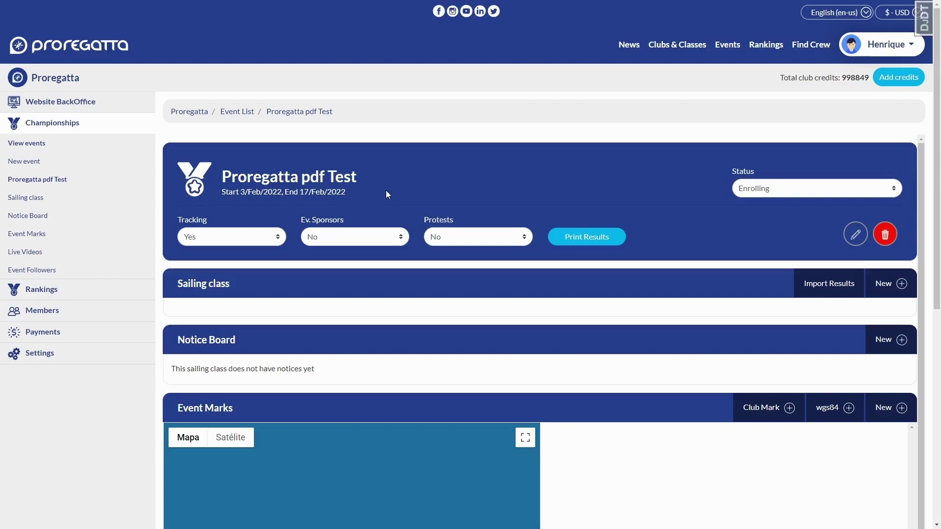
- Open the championship's public event page and look through the pages of the embedded Notice of Race PDF
left_click(338, 186)
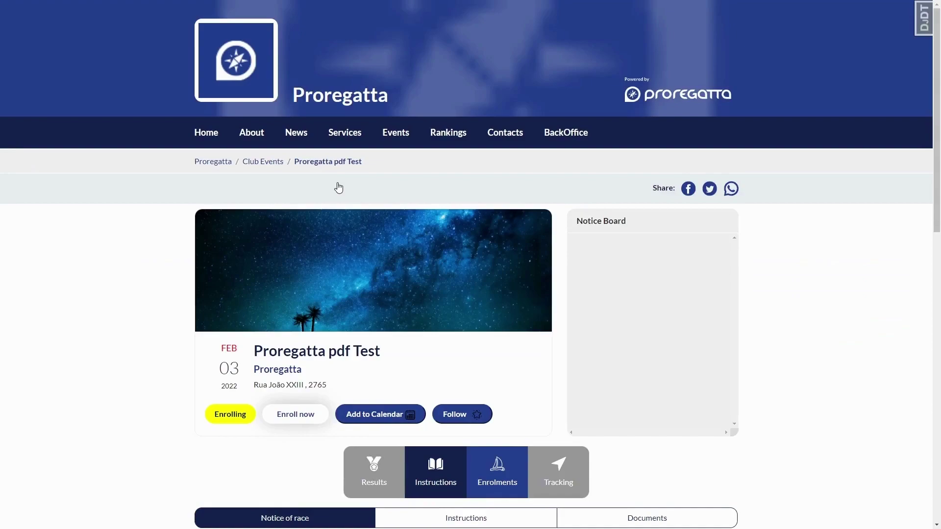
scroll(338, 187, "down", 2)
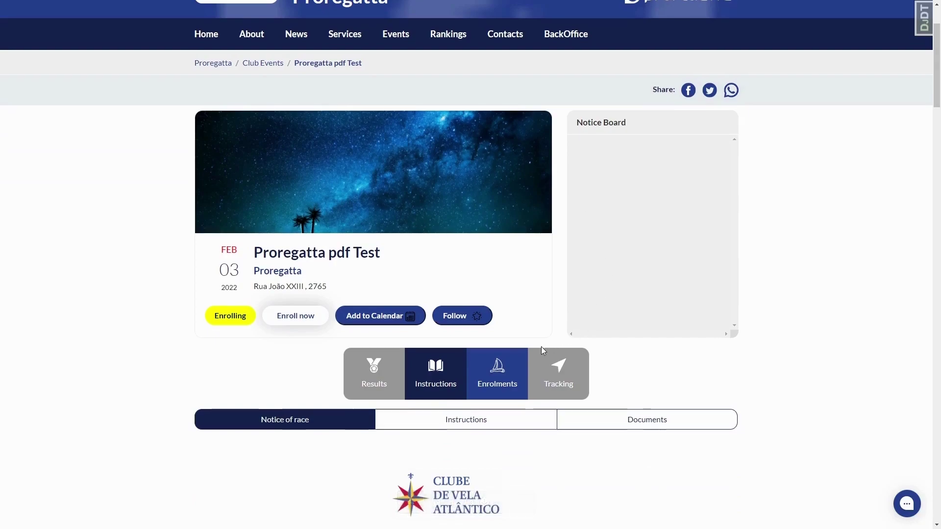
scroll(541, 346, "down", 1)
scroll(427, 336, "down", 2)
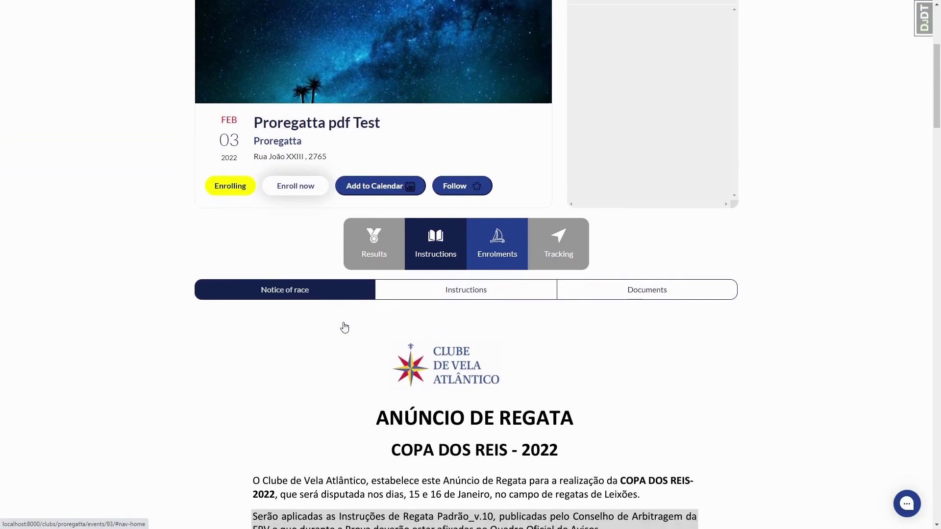
scroll(346, 326, "down", 1)
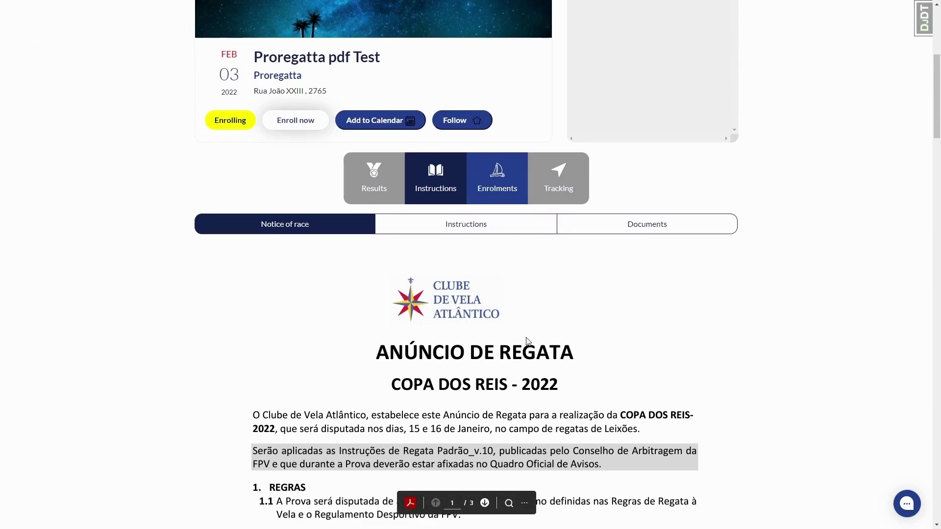
scroll(502, 342, "down", 10)
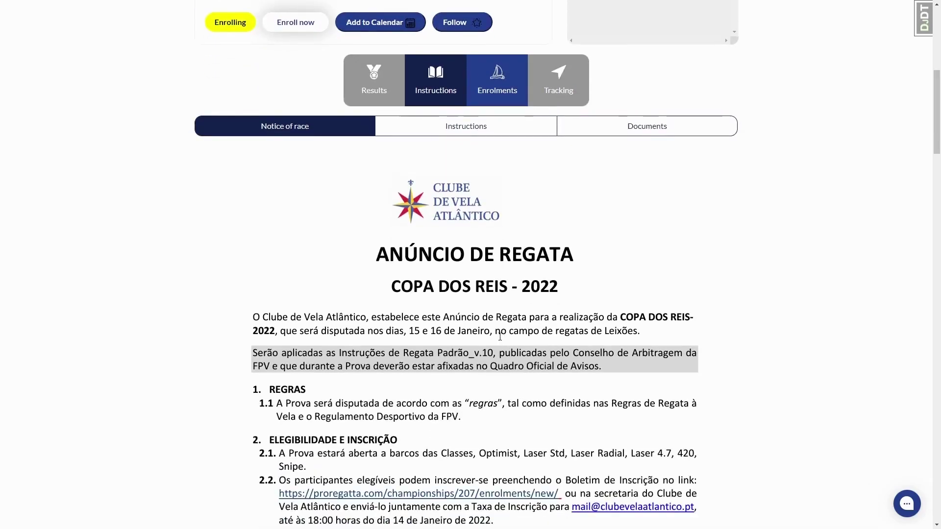
scroll(502, 341, "down", 20)
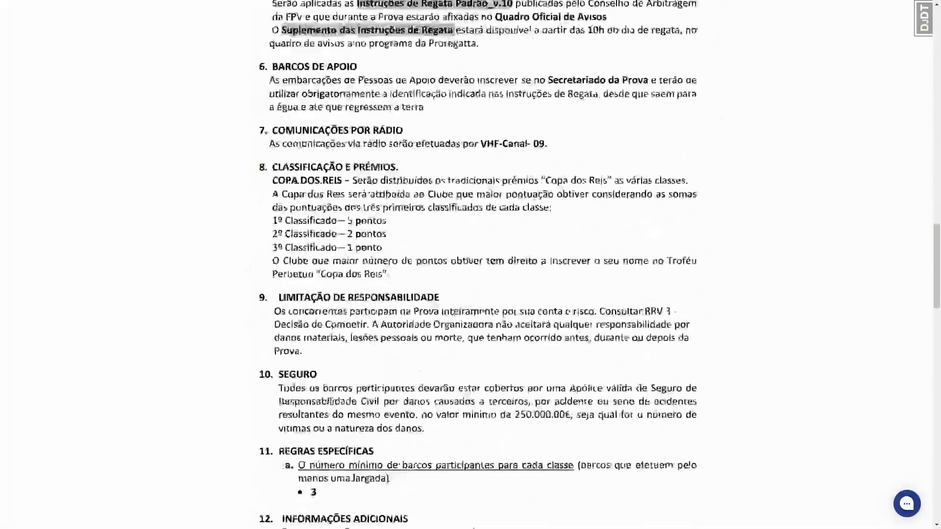
scroll(509, 351, "down", 3)
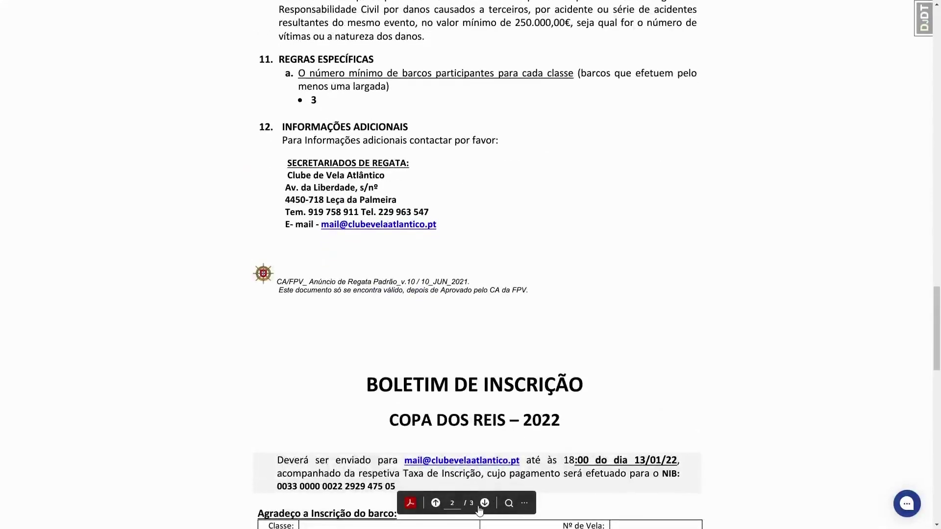
left_click(483, 504)
left_click(436, 504)
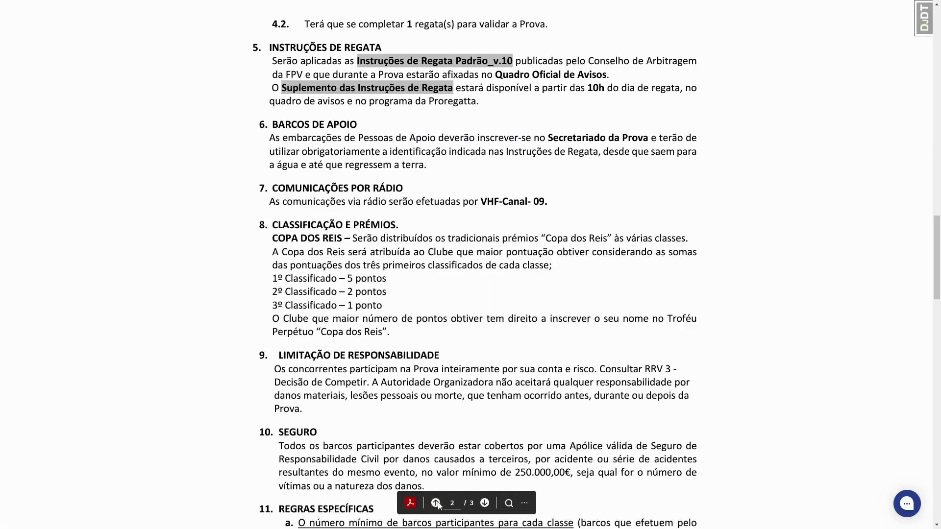
left_click(437, 503)
scroll(452, 345, "up", 8)
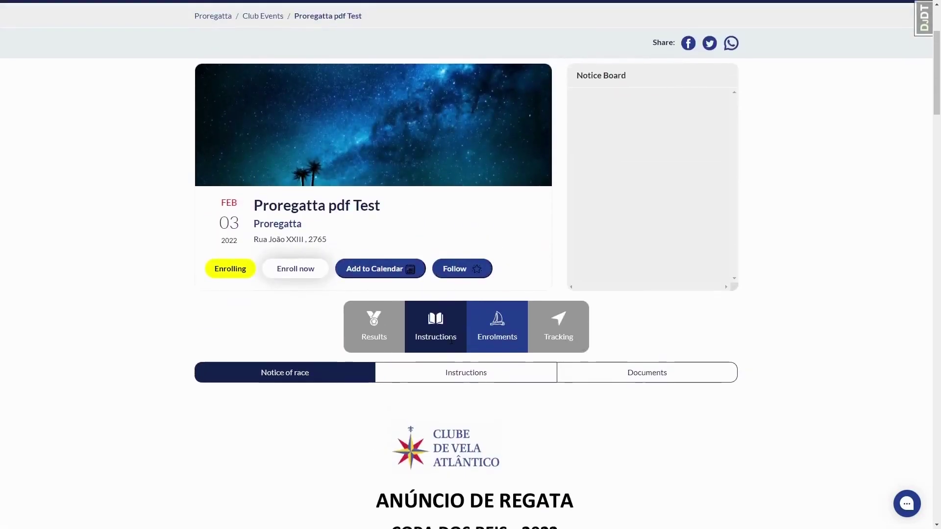
- View the event's sailing instructions, checking both the entered text and the embedded PDF below it
left_click(447, 380)
scroll(449, 381, "down", 8)
scroll(450, 380, "up", 1)
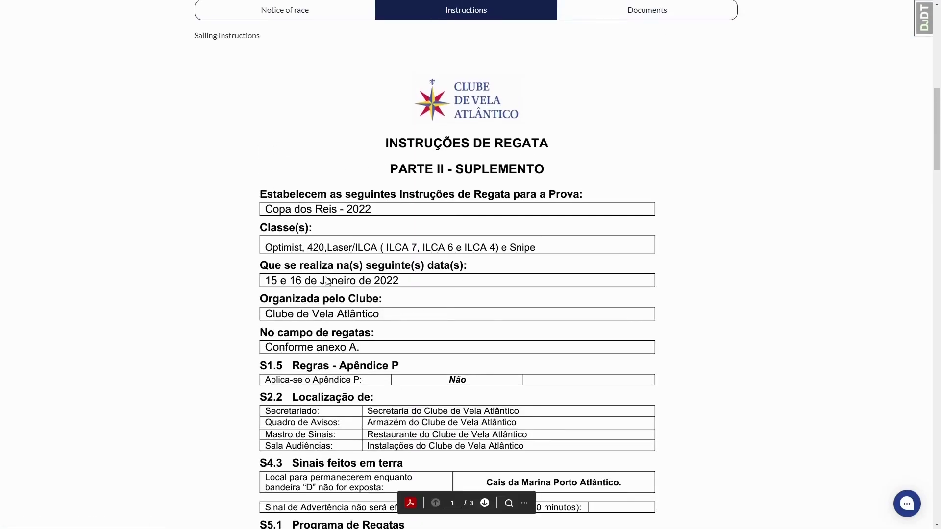
scroll(466, 196, "up", 1)
scroll(465, 196, "up", 1)
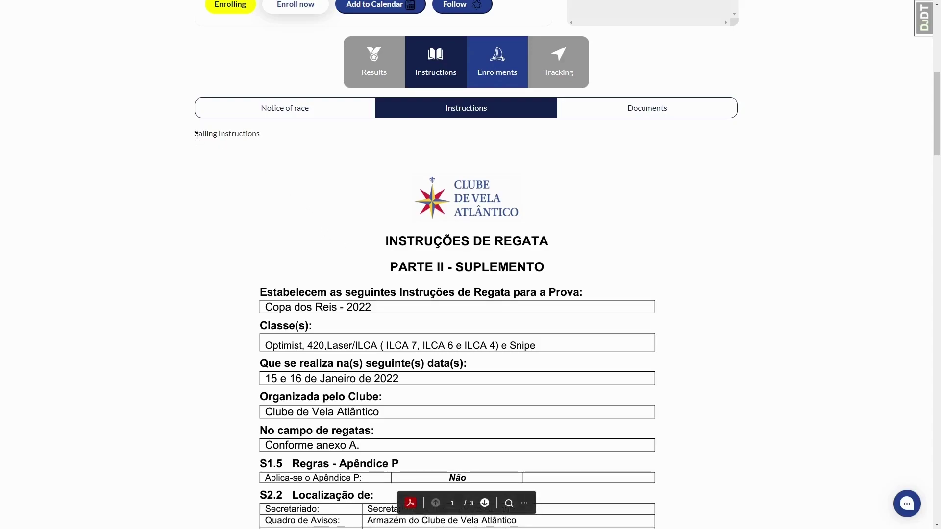
left_click_drag(195, 137, 265, 134)
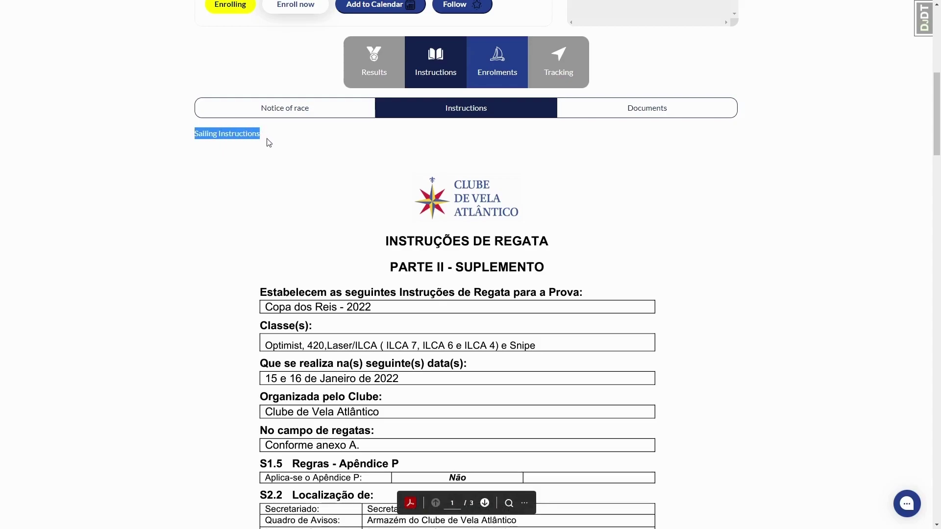
left_click(264, 143)
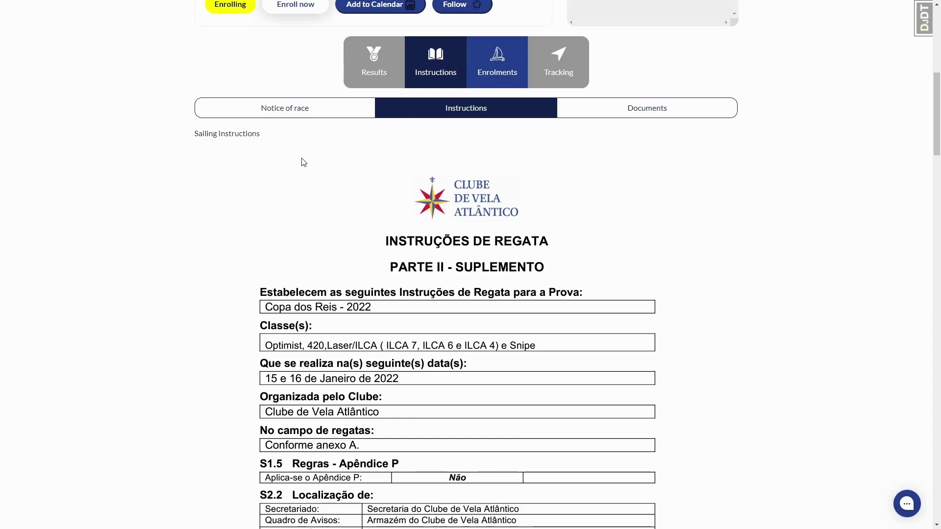
- Check the event's documents section, then return to the Notice of Race and review its PDF again
left_click(626, 115)
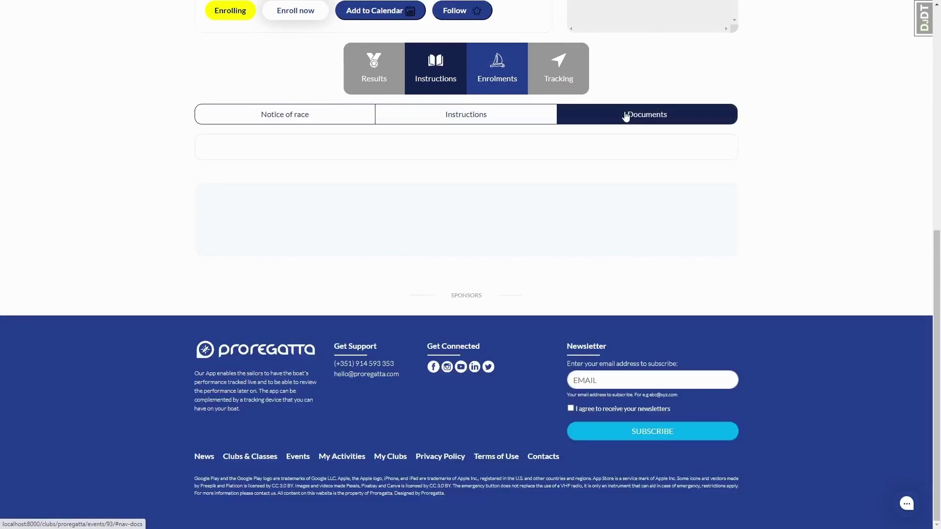
left_click(522, 120)
left_click(320, 117)
scroll(362, 147, "down", 3)
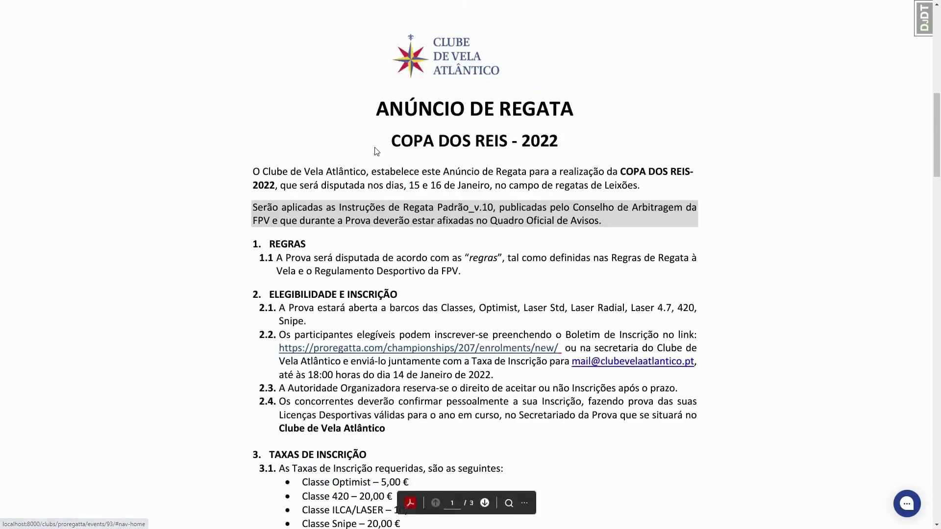
scroll(418, 265, "up", 7)
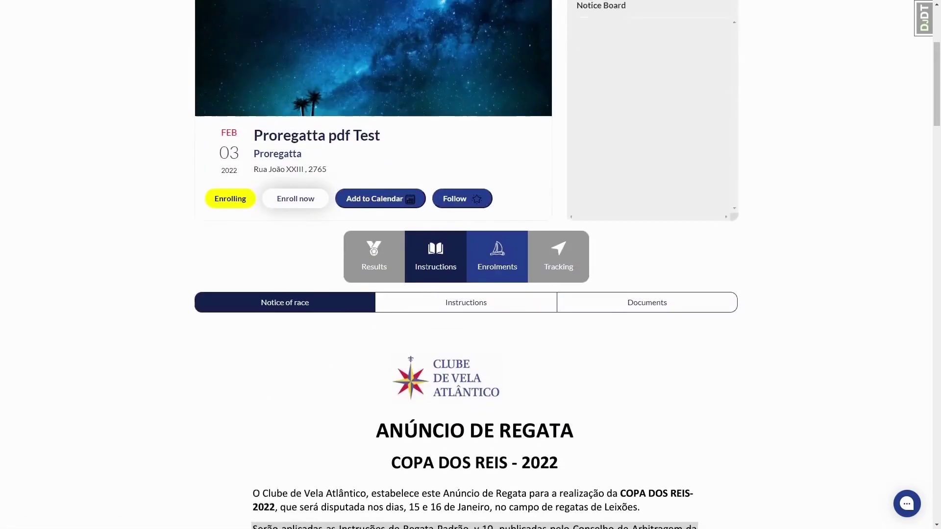
scroll(450, 273, "up", 1)
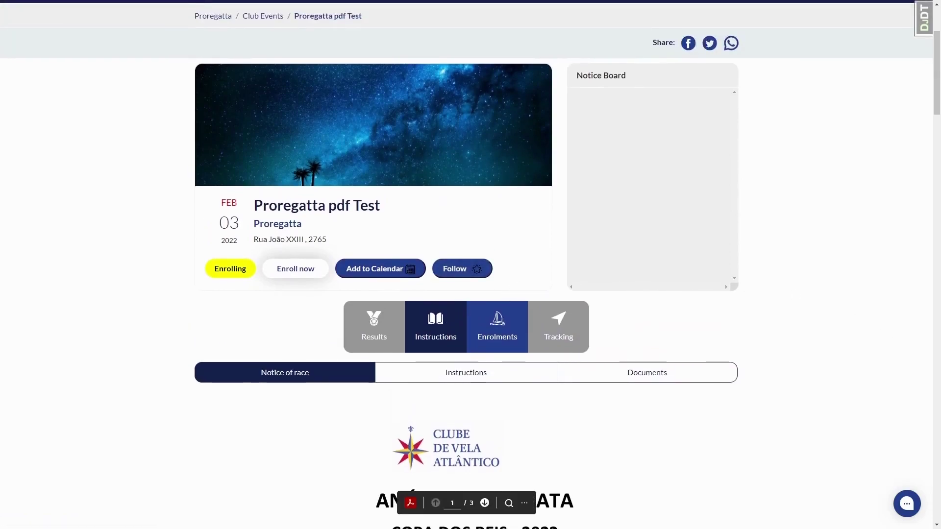